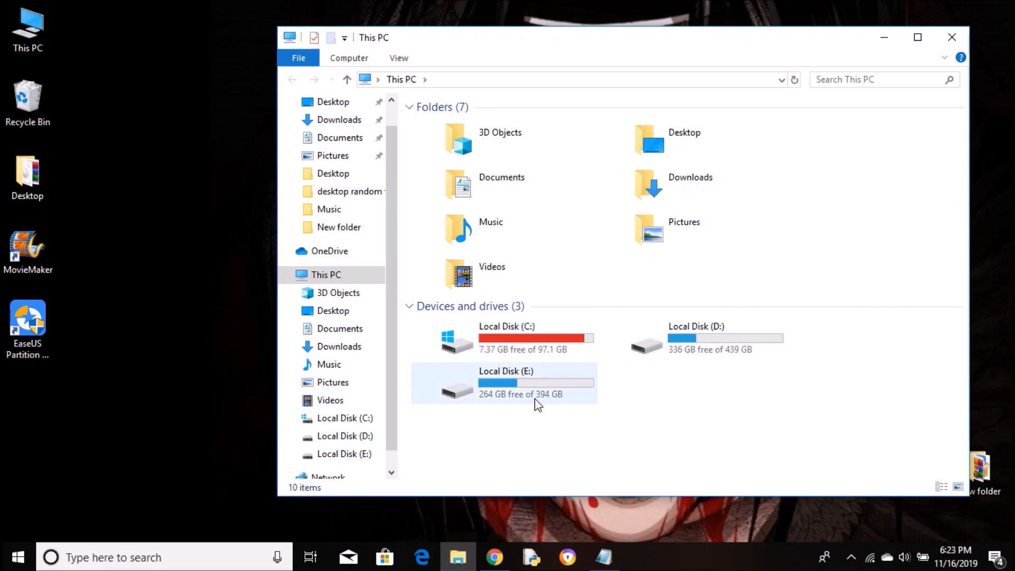
- Check the drive space in This PC, where C: has only 7.37 GB free of 97.1 GB
{"action": "mouse_move", "coordinate": [537, 404]}
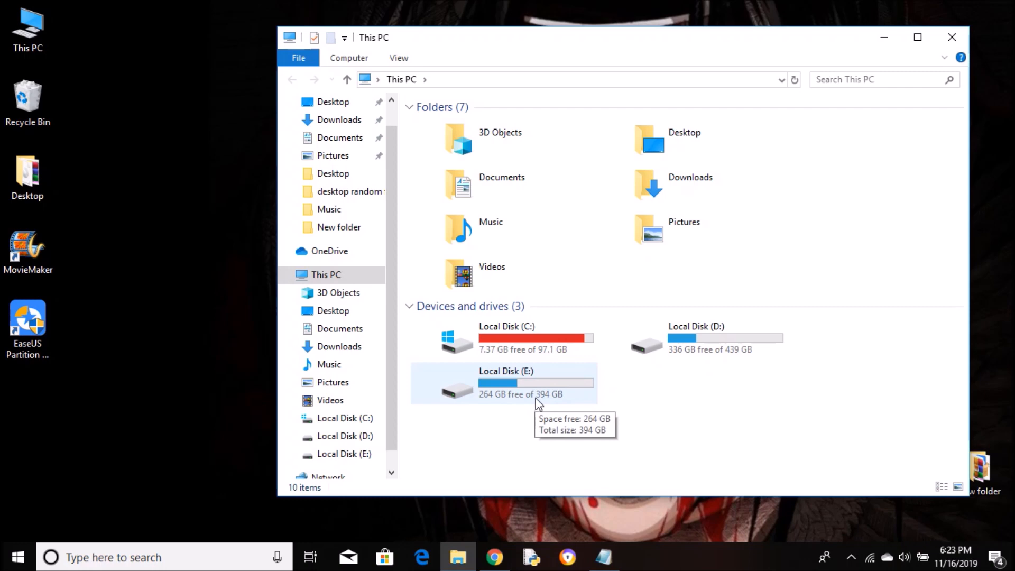
- Open Disk Management from Computer Management and select the 439.45 GB D: partition on Disk 0
{"action": "left_click_drag", "start_coordinate": [589, 43], "coordinate": [474, 39]}
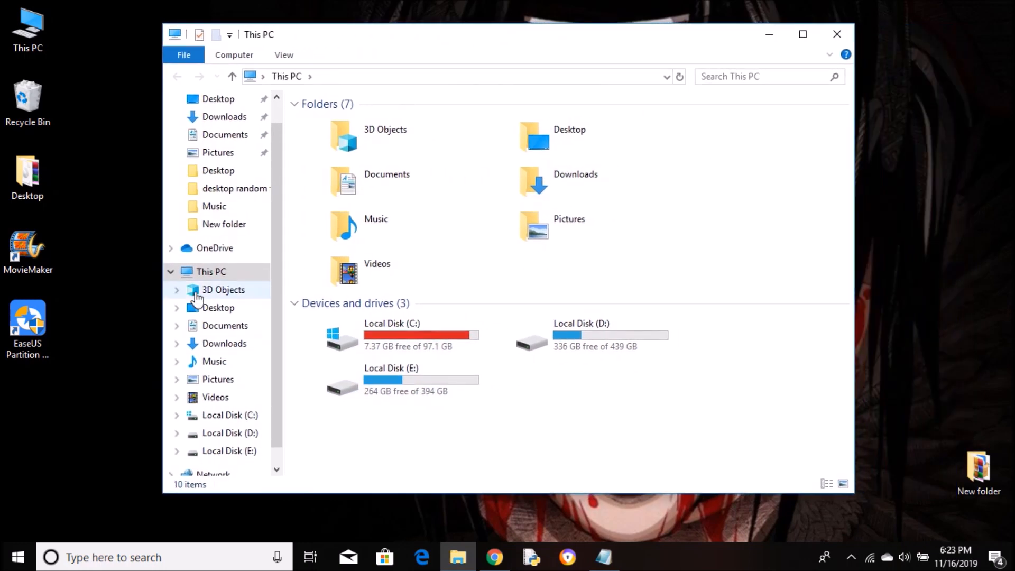
{"action": "right_click", "coordinate": [222, 271]}
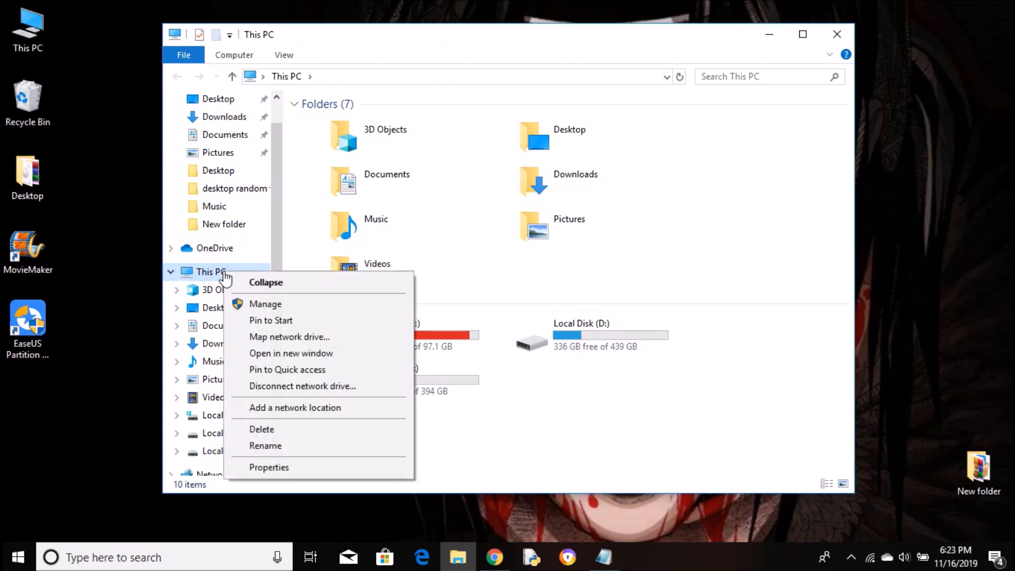
{"action": "left_click", "coordinate": [262, 304]}
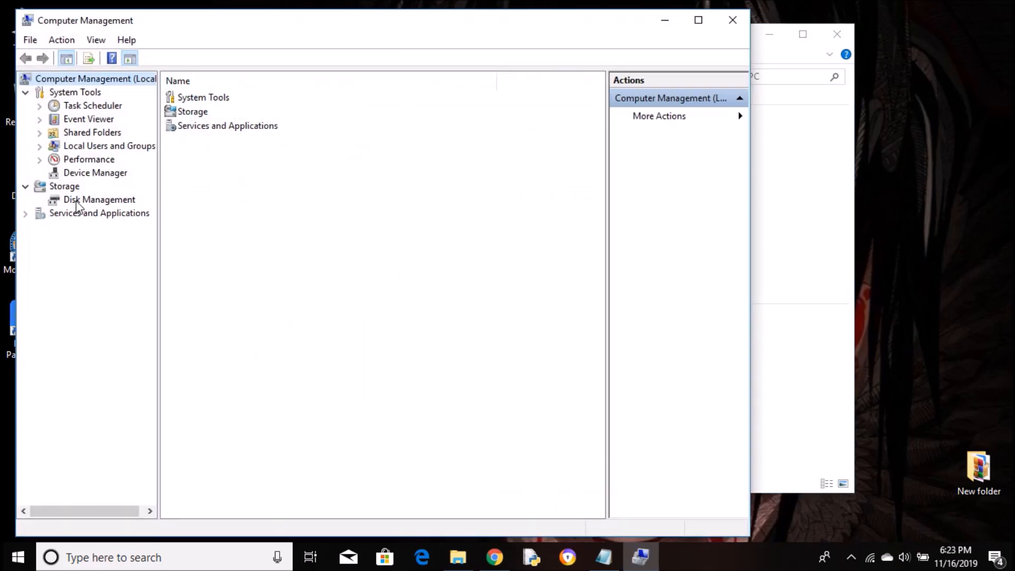
{"action": "left_click", "coordinate": [79, 201]}
{"action": "left_click_drag", "start_coordinate": [364, 35], "coordinate": [480, 34]}
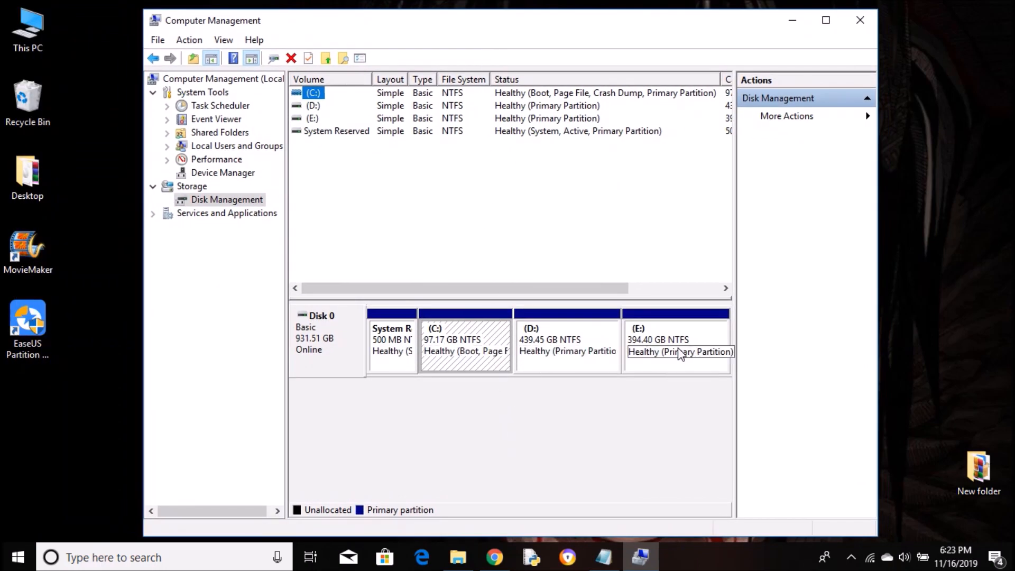
{"action": "left_click", "coordinate": [652, 458]}
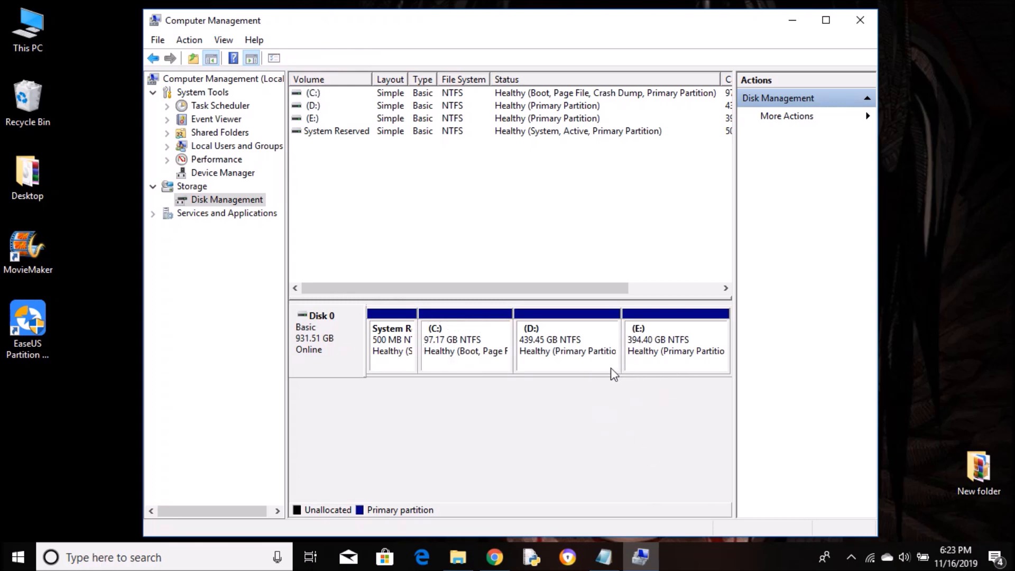
{"action": "left_click", "coordinate": [574, 366]}
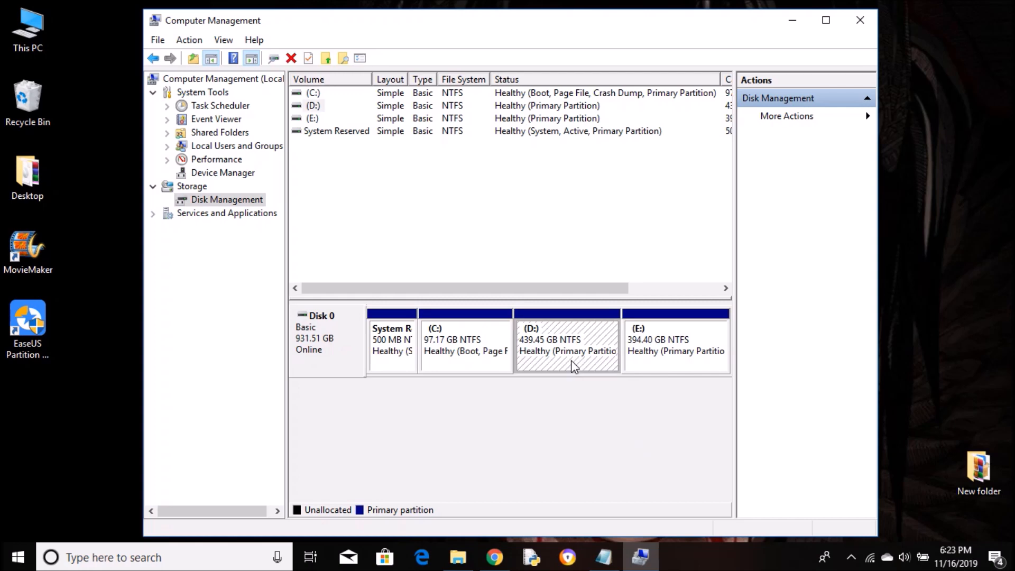
- Shrink the D: volume by 30000 MB, leaving 419999 MB after the shrink
{"action": "right_click", "coordinate": [573, 366]}
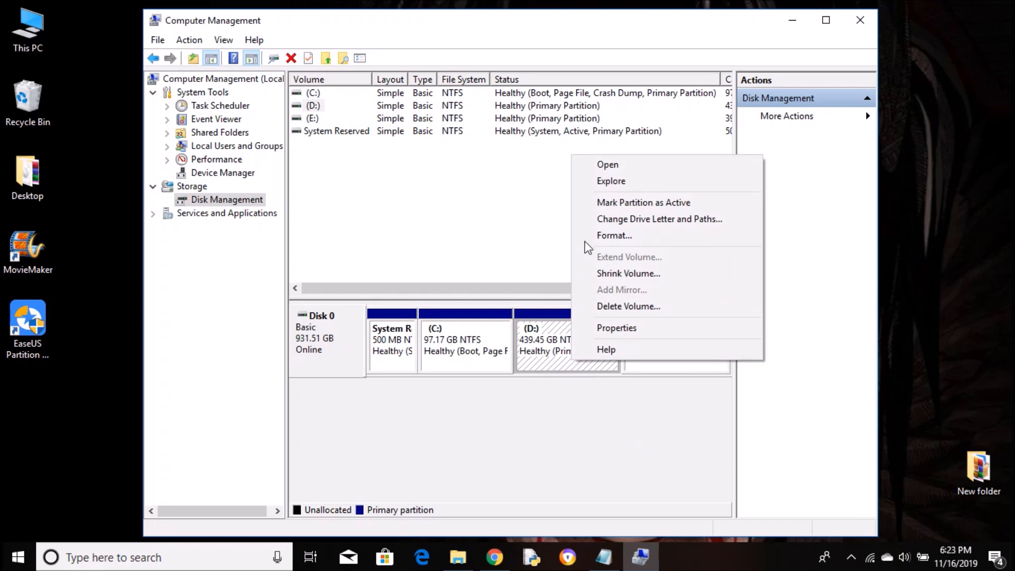
{"action": "left_click", "coordinate": [621, 274]}
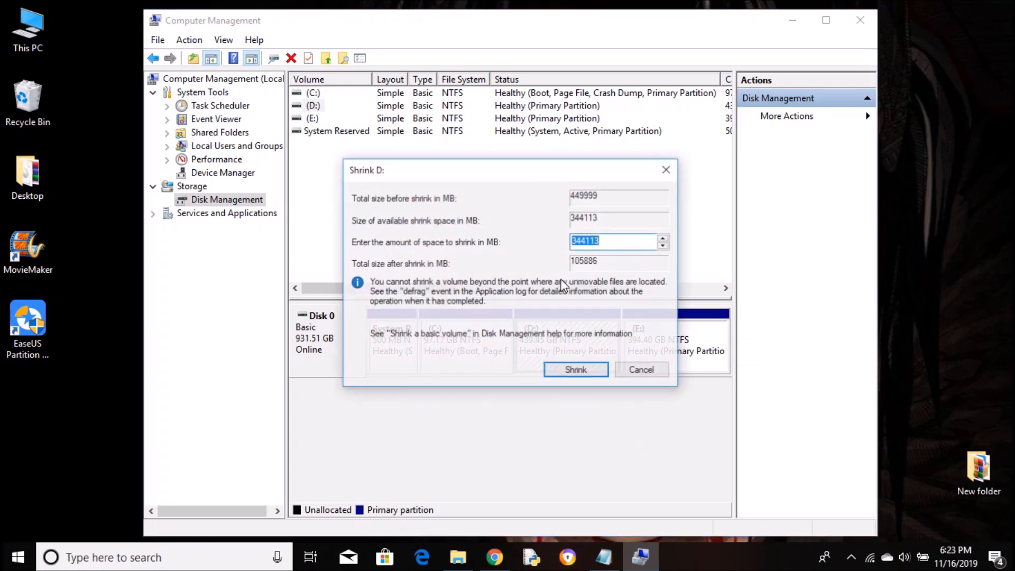
{"action": "left_click", "coordinate": [609, 243]}
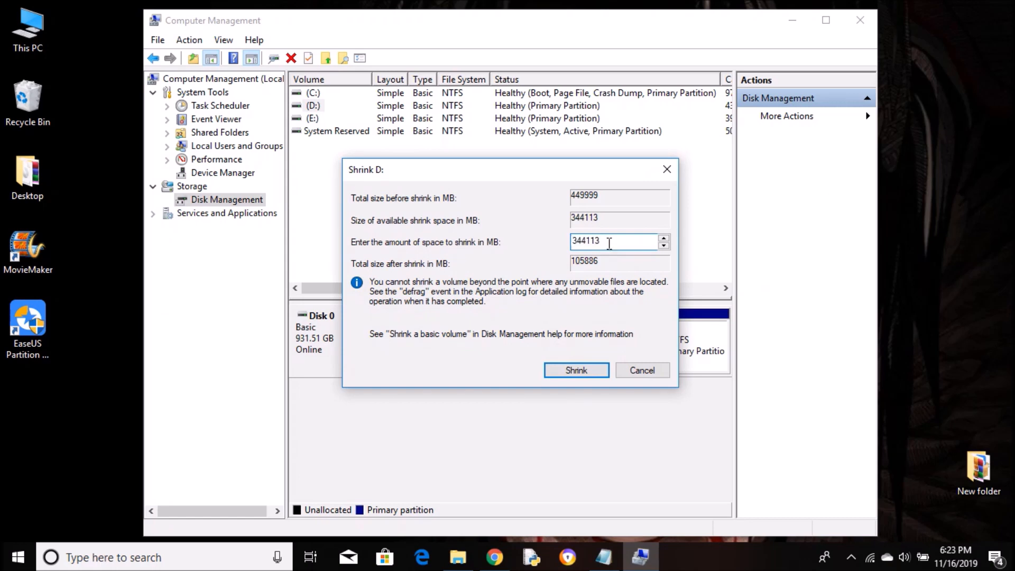
{"action": "key", "text": "BackSpace"}
{"action": "key", "text": "BackSpace"}
{"action": "key", "text": "BackSpace"}
{"action": "key", "text": "BackSpace"}
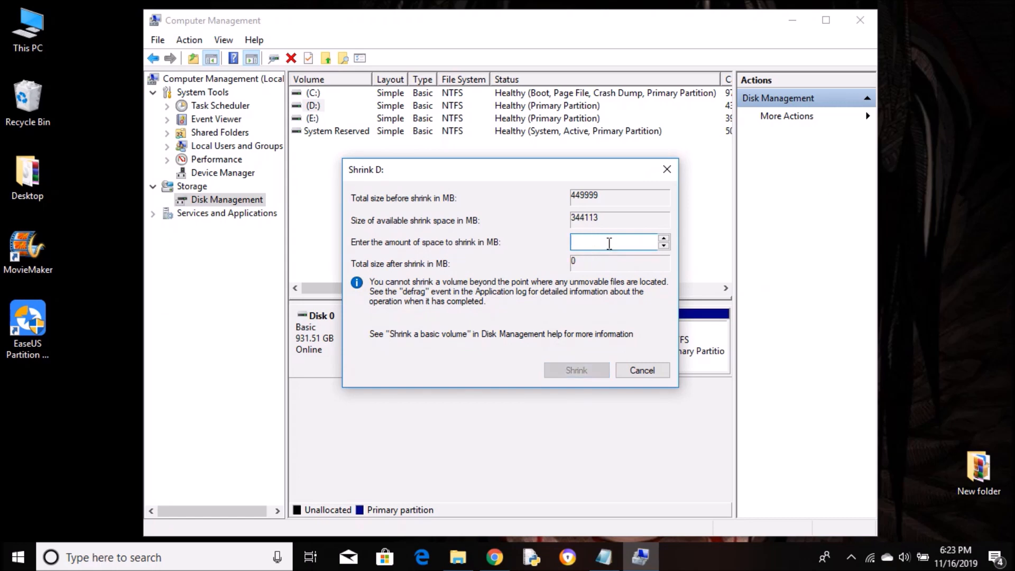
{"action": "type", "text": "30000"}
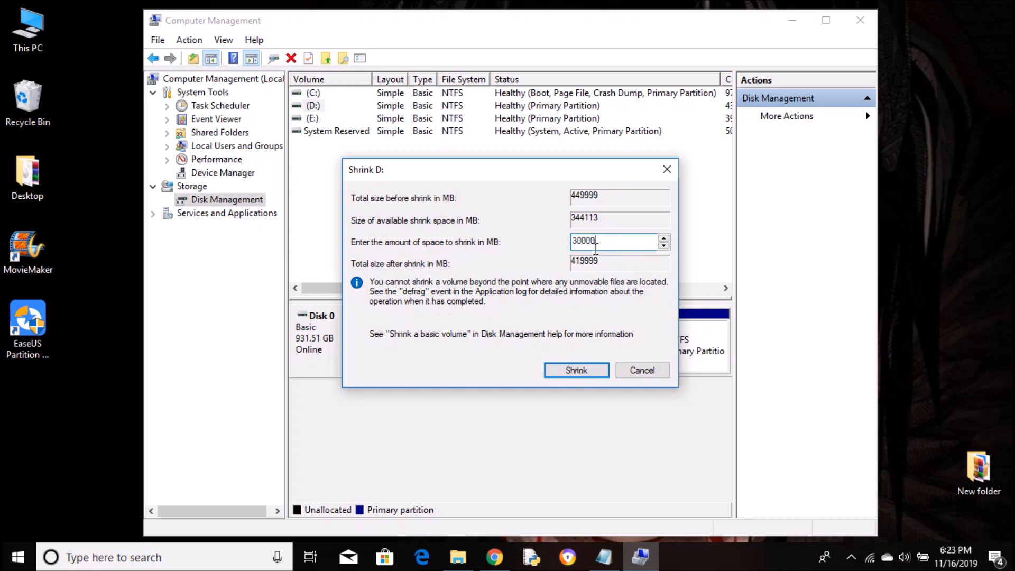
{"action": "left_click", "coordinate": [576, 369]}
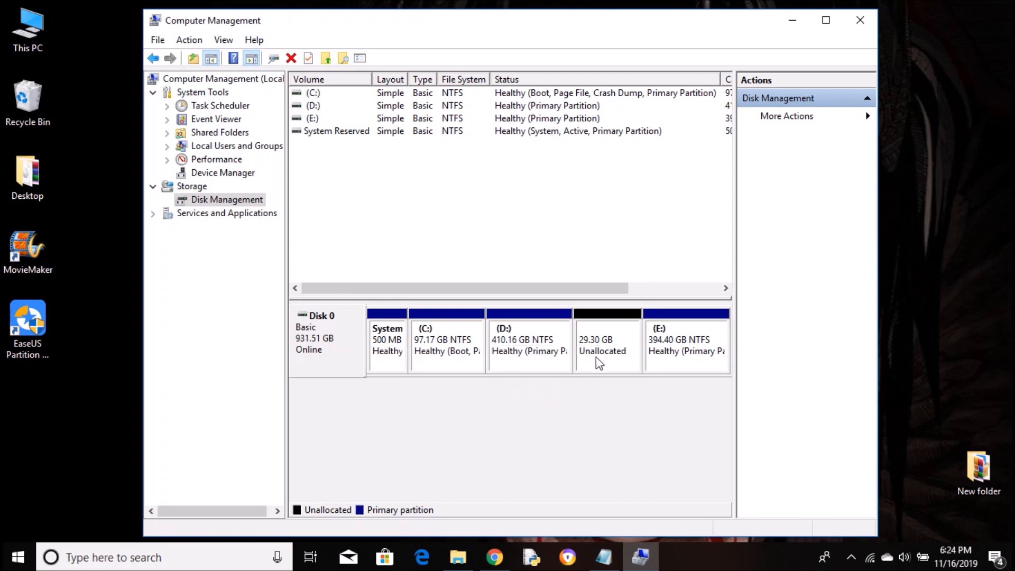
- Minimize Computer Management and launch EaseUS Partition Master from its desktop shortcut
{"action": "left_click", "coordinate": [793, 23]}
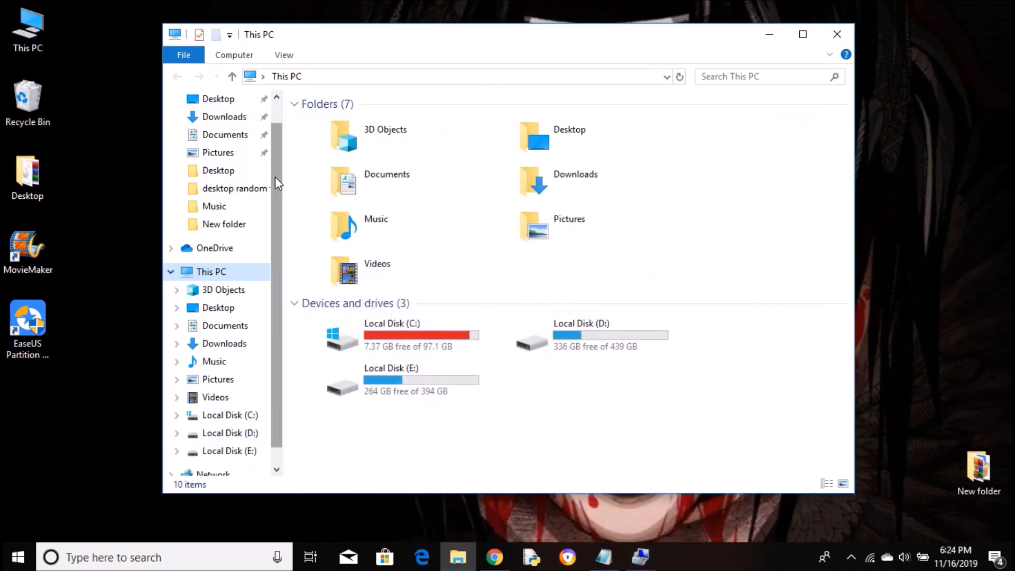
{"action": "left_click", "coordinate": [28, 325]}
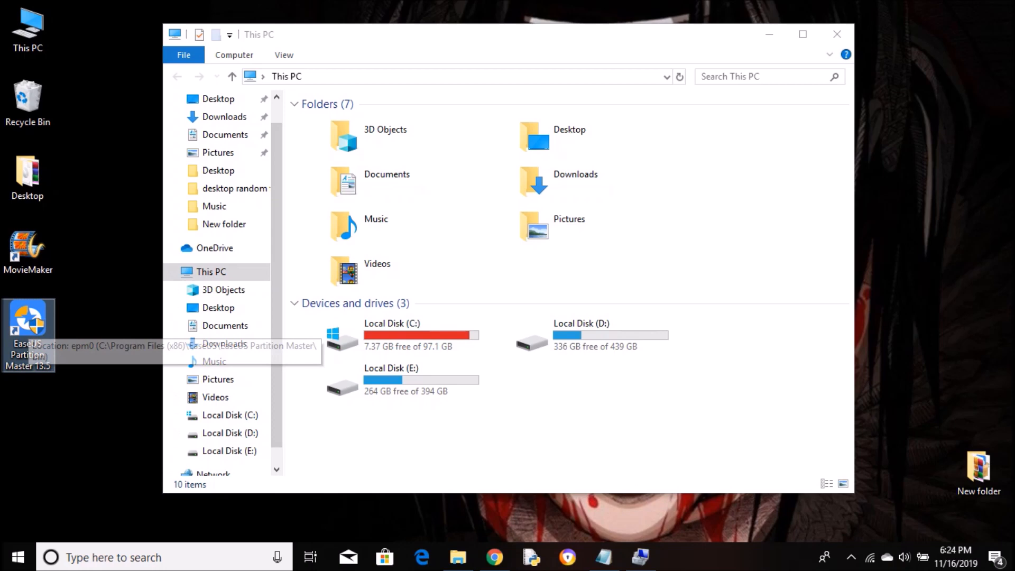
{"action": "double_click", "coordinate": [27, 325]}
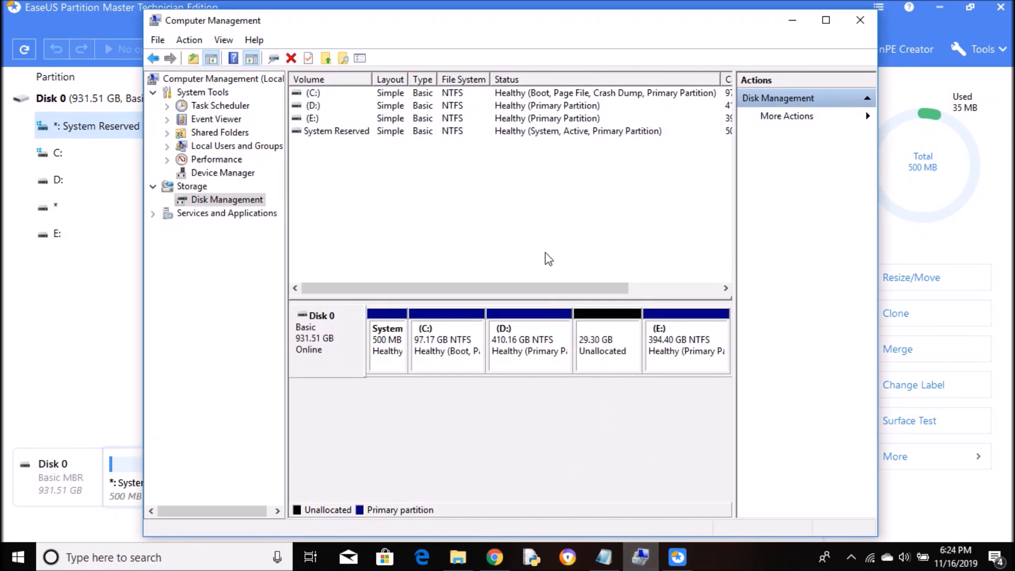
- Inspect the available actions for the 29.30 GB unallocated space, D: and C: without changing anything
{"action": "left_click", "coordinate": [541, 348]}
{"action": "left_click", "coordinate": [598, 348]}
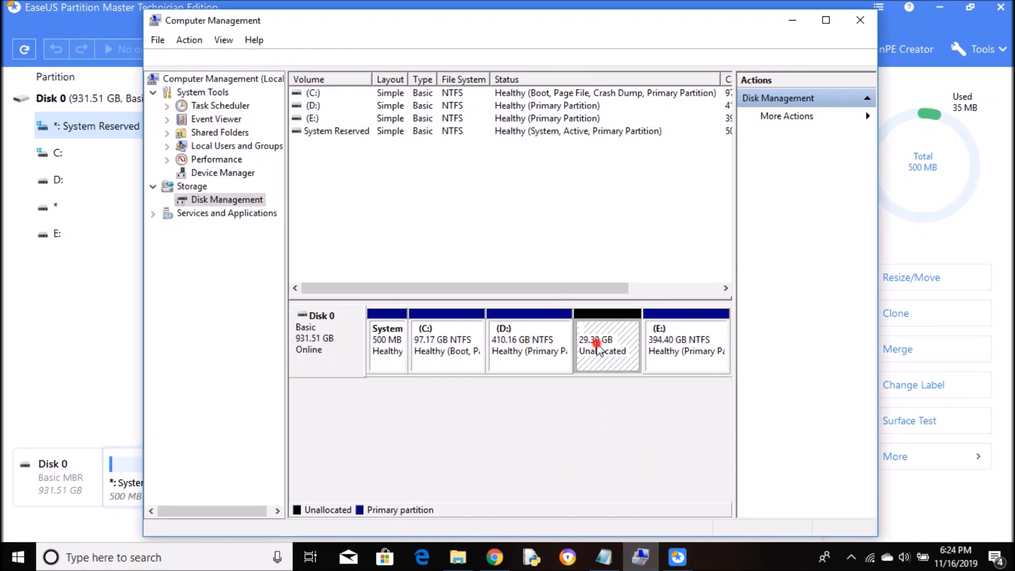
{"action": "right_click", "coordinate": [598, 348]}
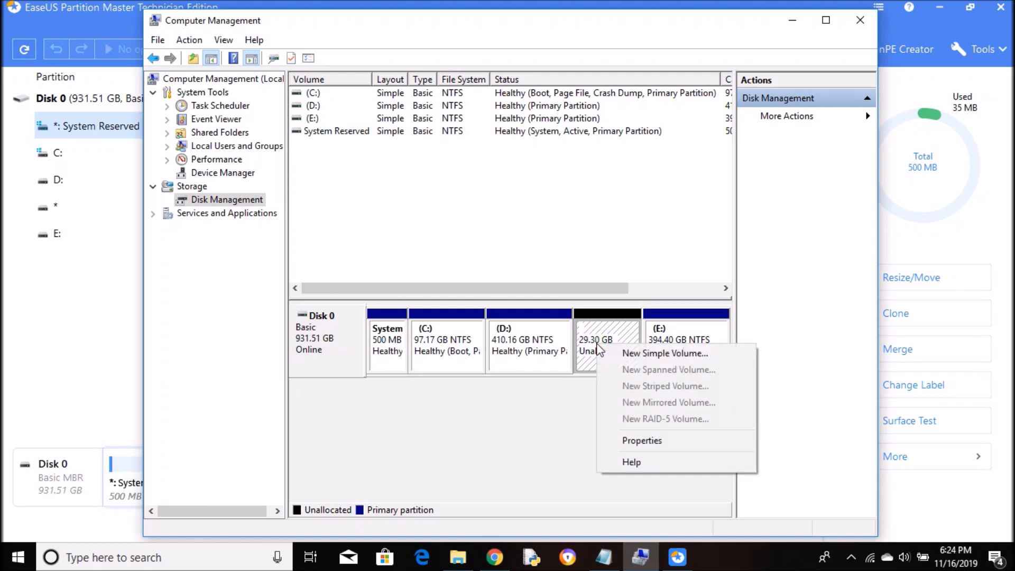
{"action": "left_click", "coordinate": [519, 341]}
{"action": "right_click", "coordinate": [517, 343]}
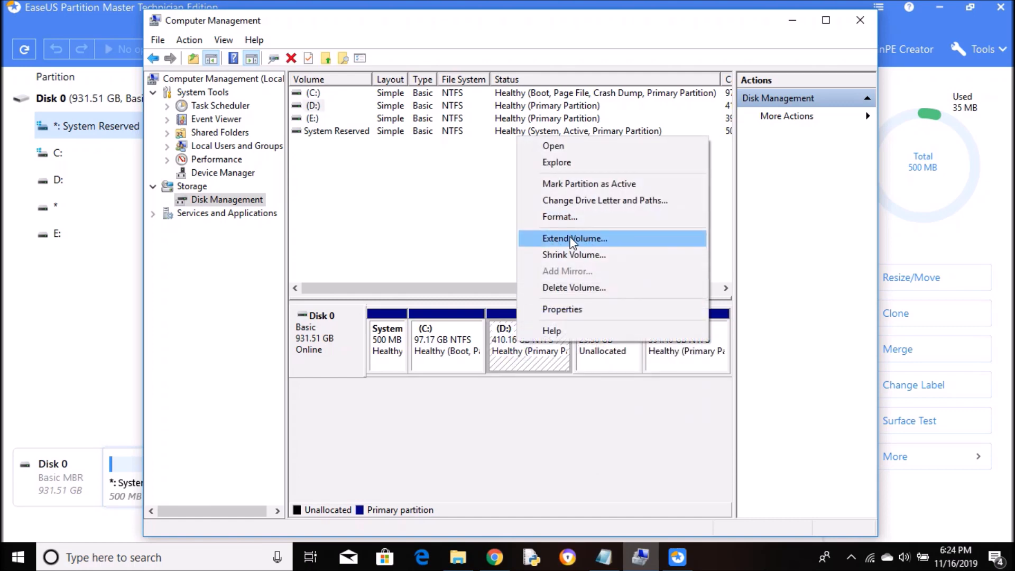
{"action": "left_click", "coordinate": [475, 409]}
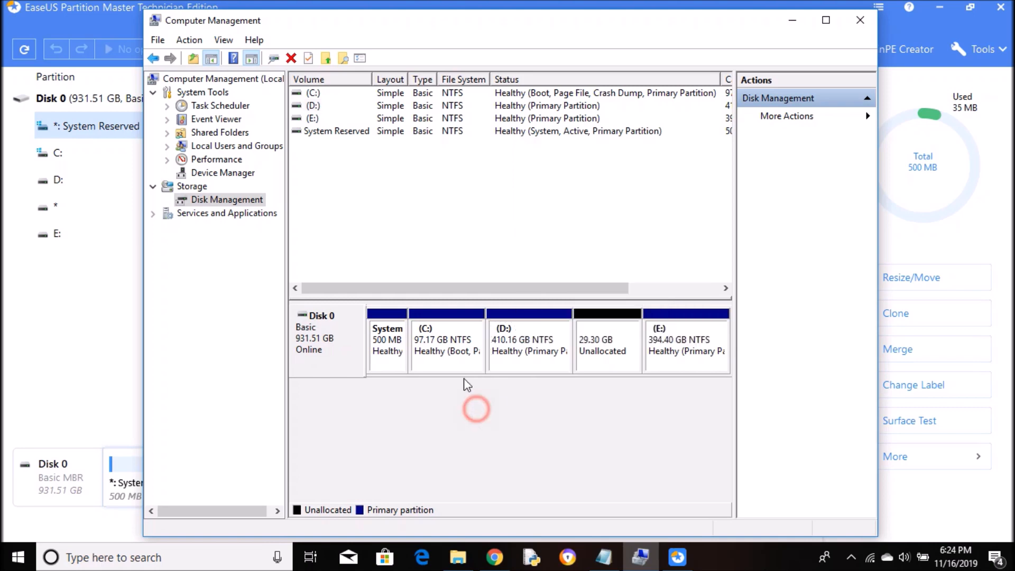
{"action": "right_click", "coordinate": [455, 350]}
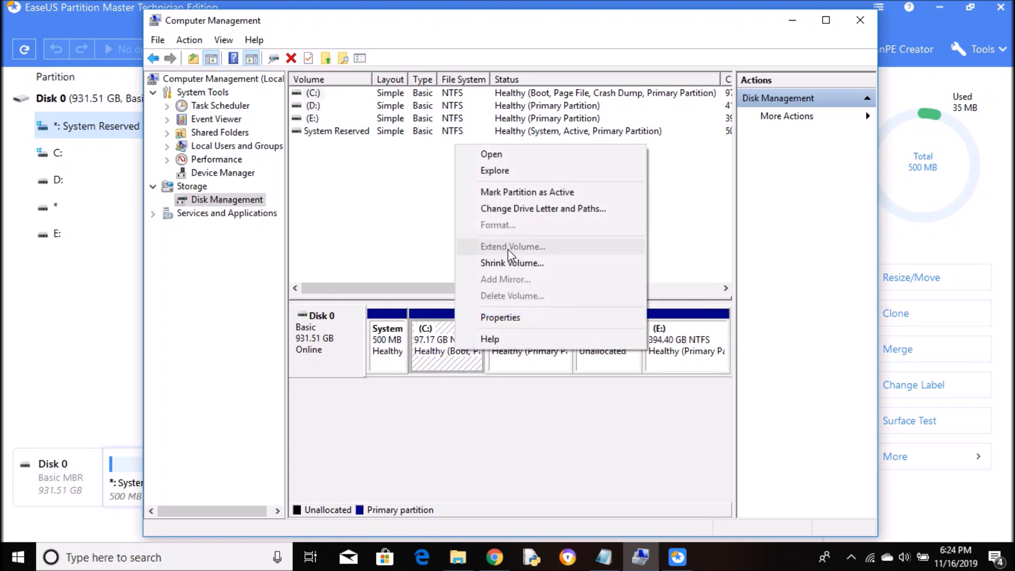
{"action": "left_click", "coordinate": [489, 430]}
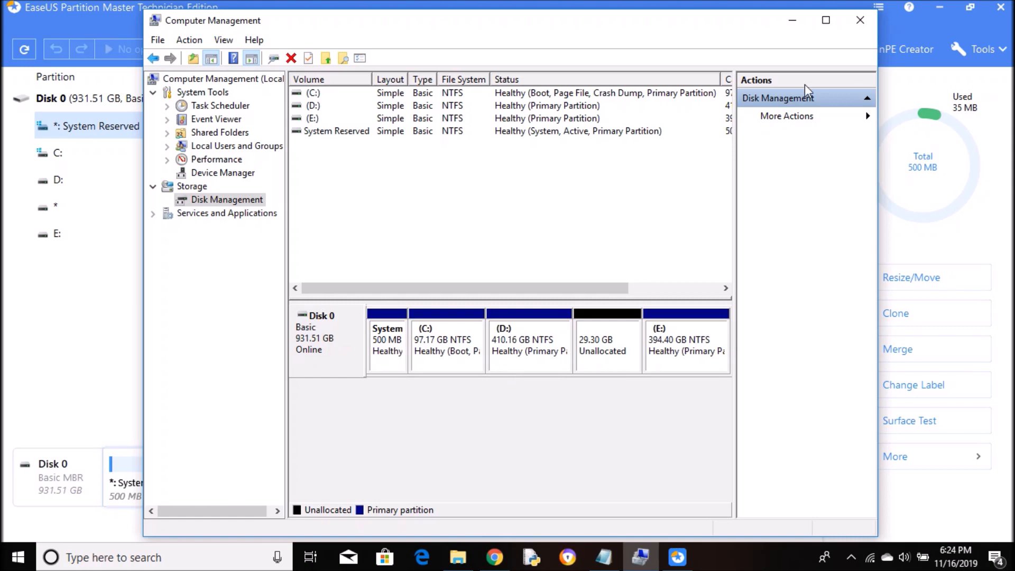
- Resize/Move D: in EaseUS so it sits after the 29.30 GB unallocated space, then review the operation
{"action": "left_click", "coordinate": [795, 20]}
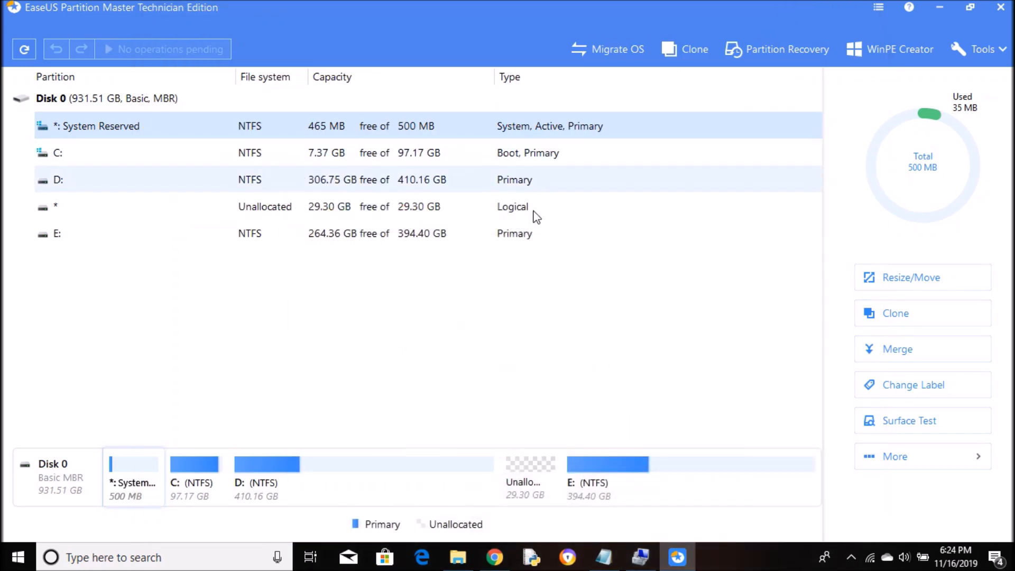
{"action": "left_click", "coordinate": [536, 467]}
{"action": "left_click", "coordinate": [258, 483]}
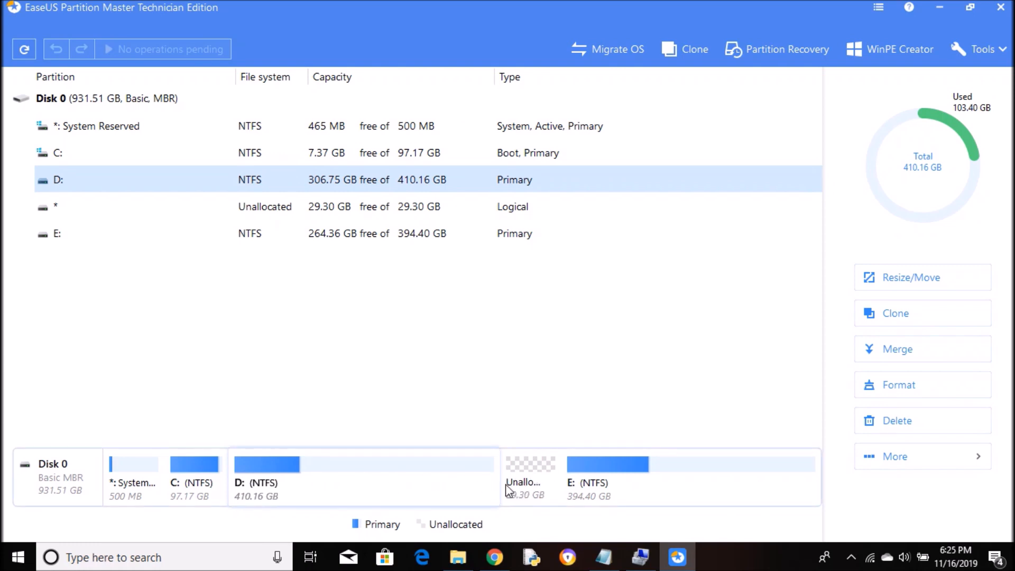
{"action": "right_click", "coordinate": [443, 481]}
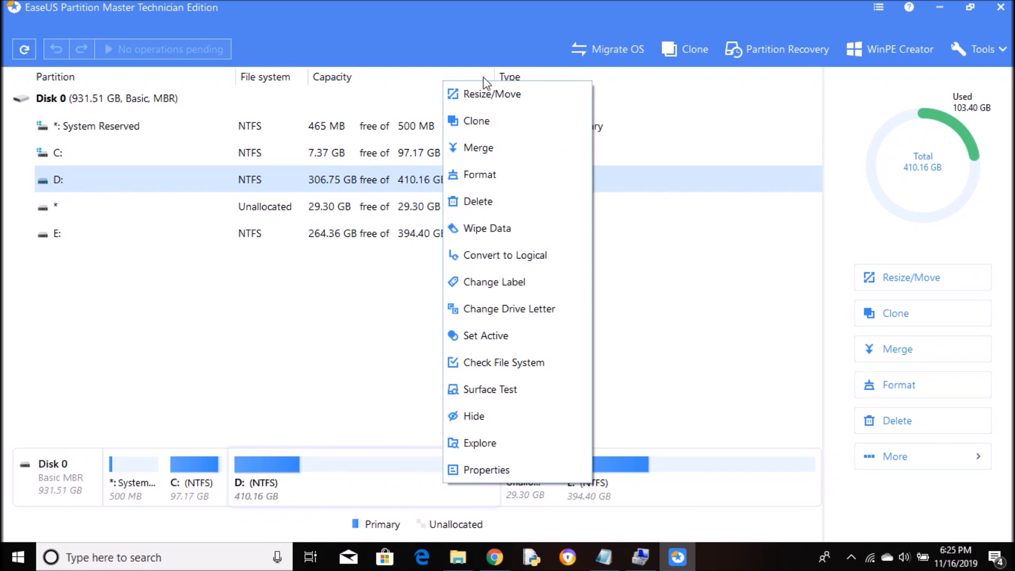
{"action": "left_click", "coordinate": [499, 95]}
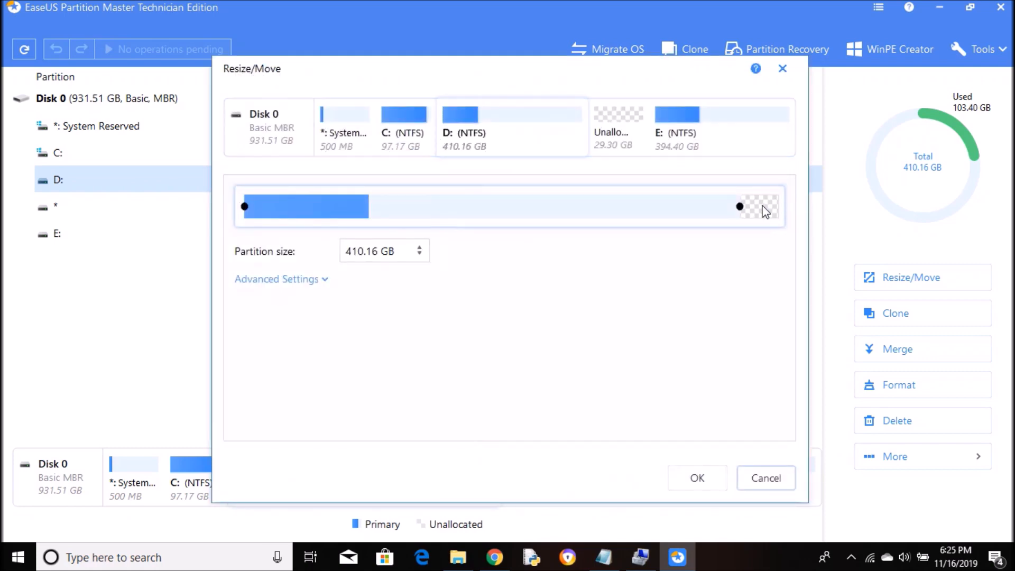
{"action": "left_click_drag", "start_coordinate": [353, 200], "coordinate": [595, 213]}
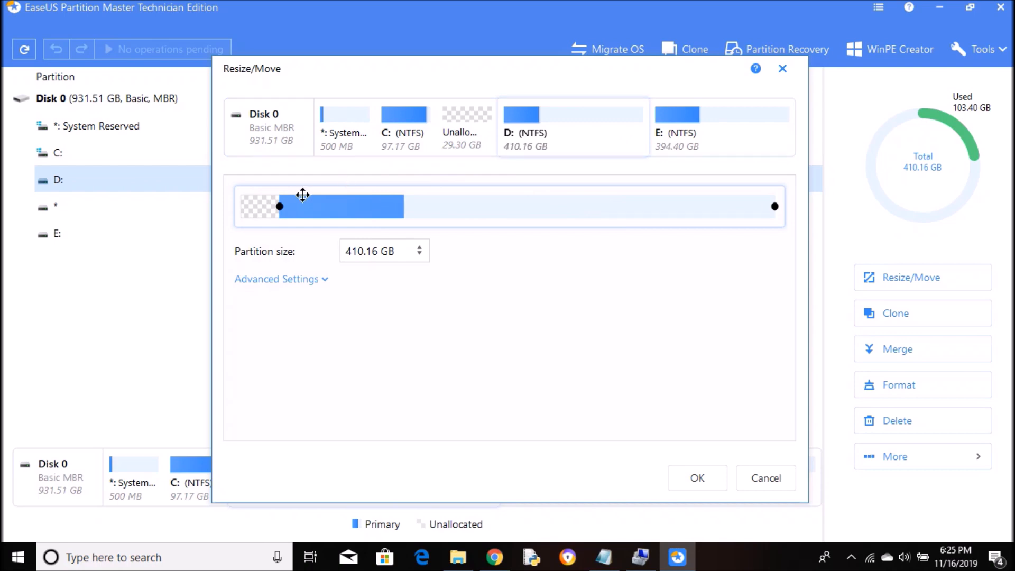
{"action": "left_click", "coordinate": [708, 478]}
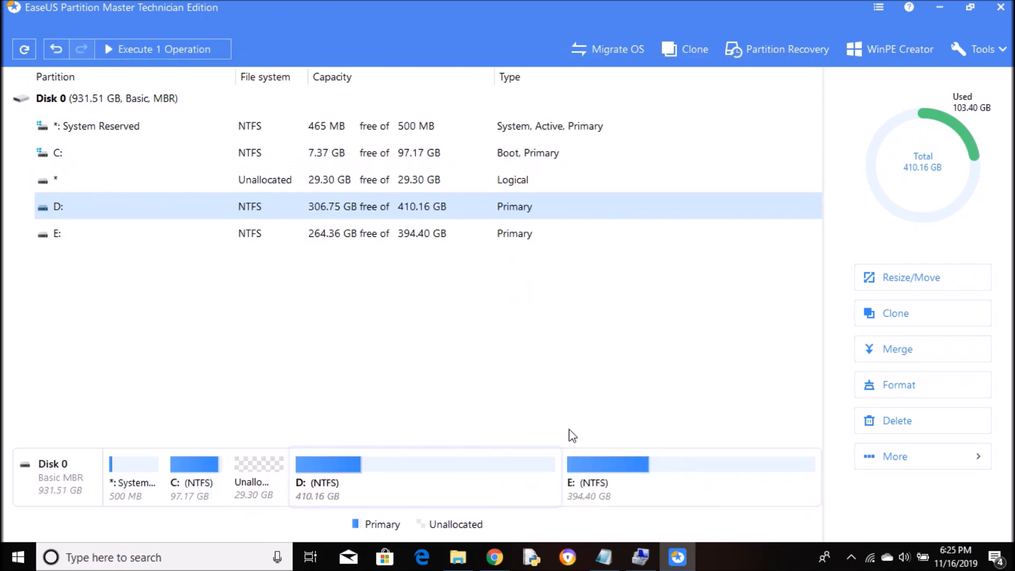
{"action": "left_click", "coordinate": [169, 49]}
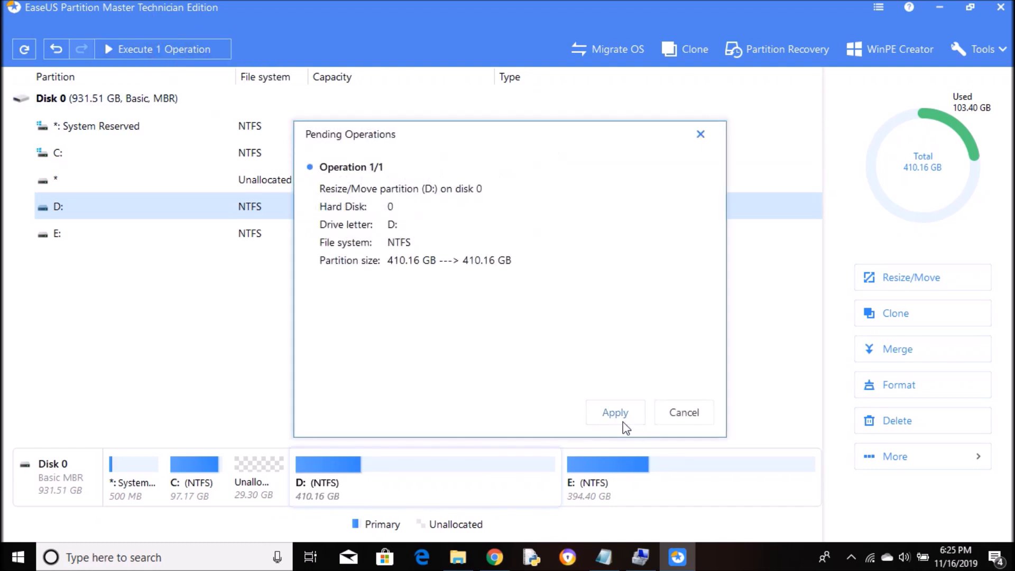
- Apply the queued D: move, dismiss the rating prompt and minimize EaseUS Partition Master
{"action": "left_click", "coordinate": [622, 422]}
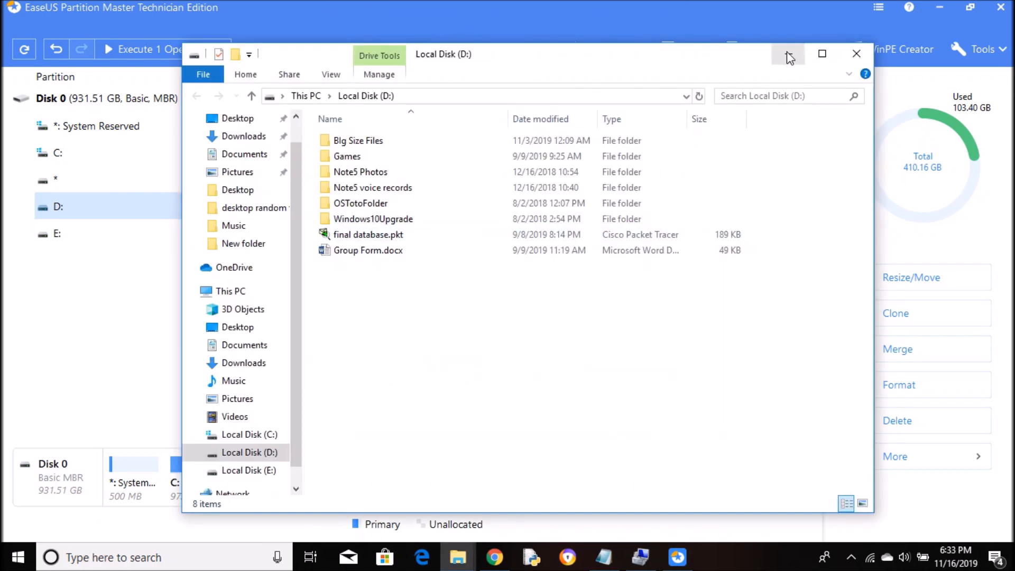
{"action": "left_click", "coordinate": [789, 57]}
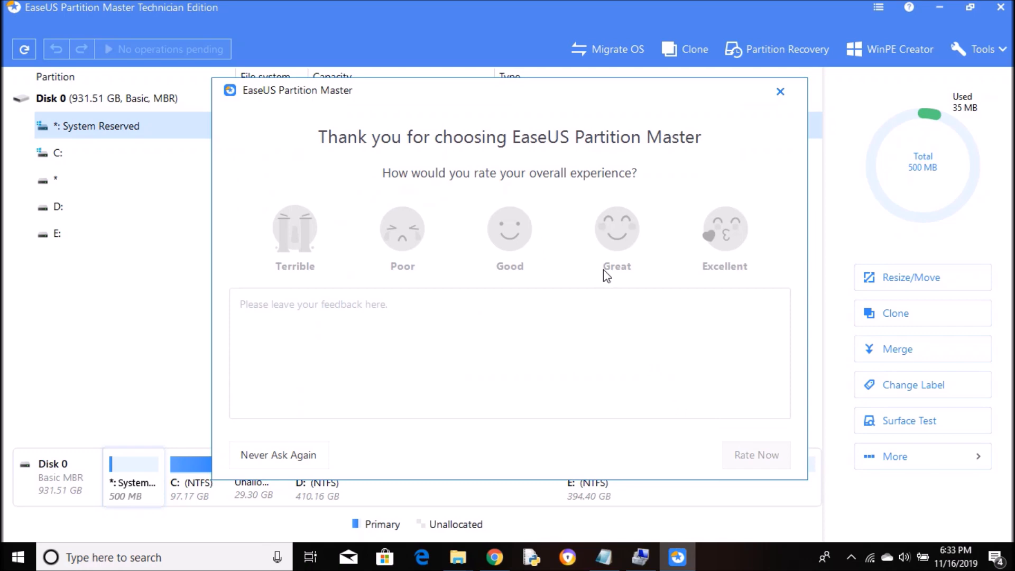
{"action": "left_click", "coordinate": [782, 92]}
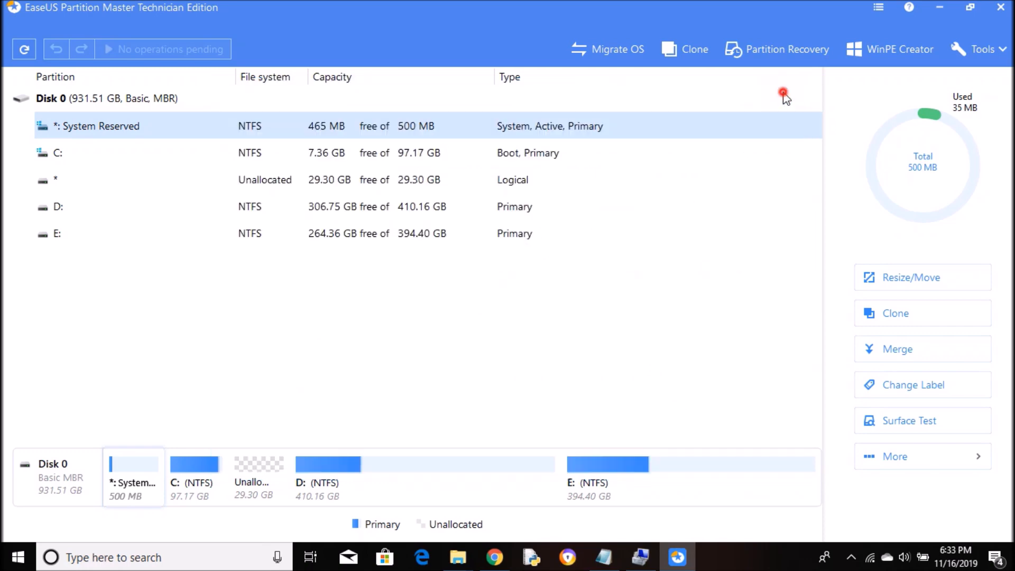
{"action": "left_click", "coordinate": [938, 7]}
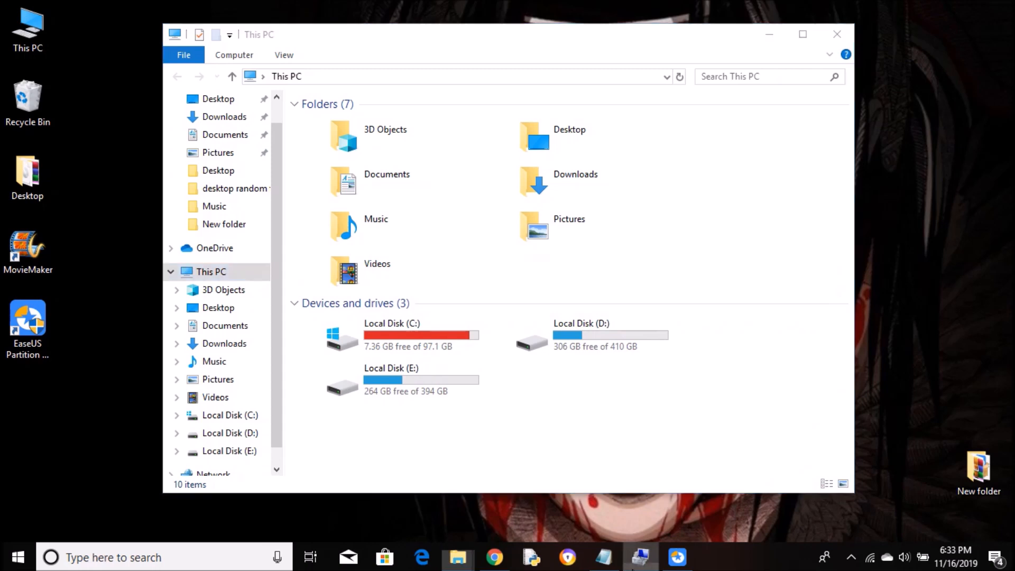
- Return to Disk Management and bring up the actions for the 97.17 GB C: partition
{"action": "left_click", "coordinate": [637, 560]}
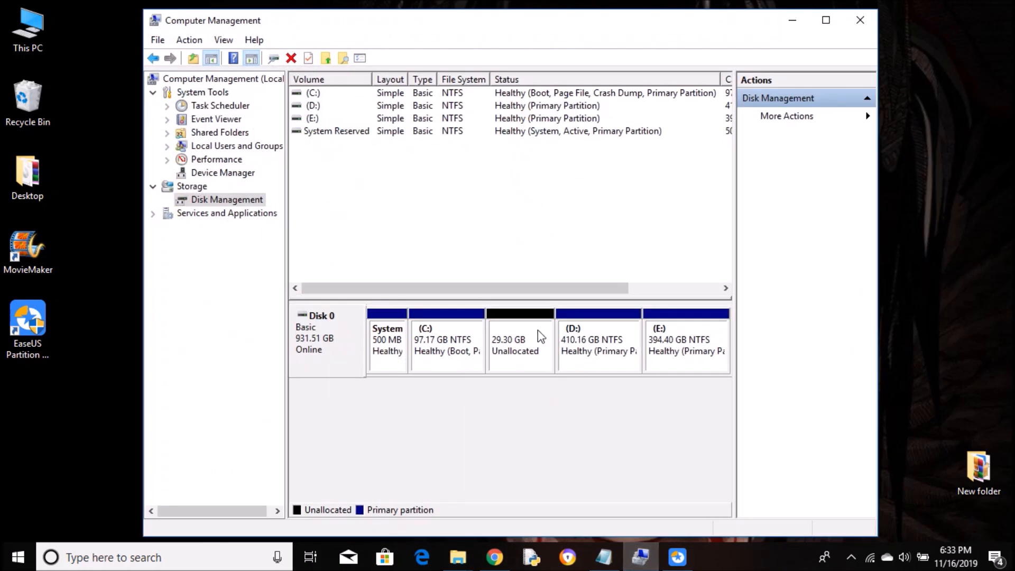
{"action": "left_click", "coordinate": [527, 359]}
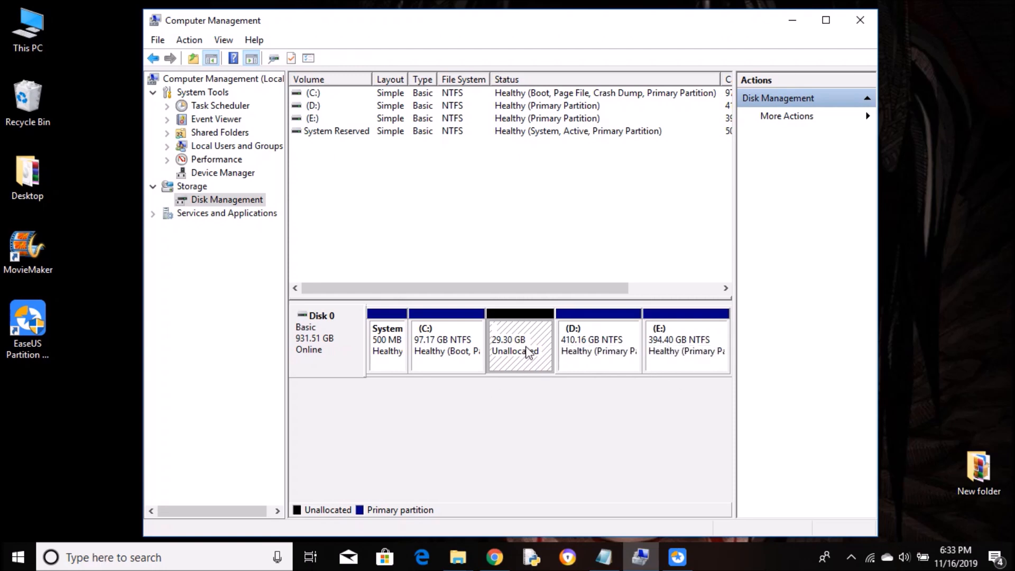
{"action": "left_click", "coordinate": [445, 335]}
{"action": "right_click", "coordinate": [446, 334]}
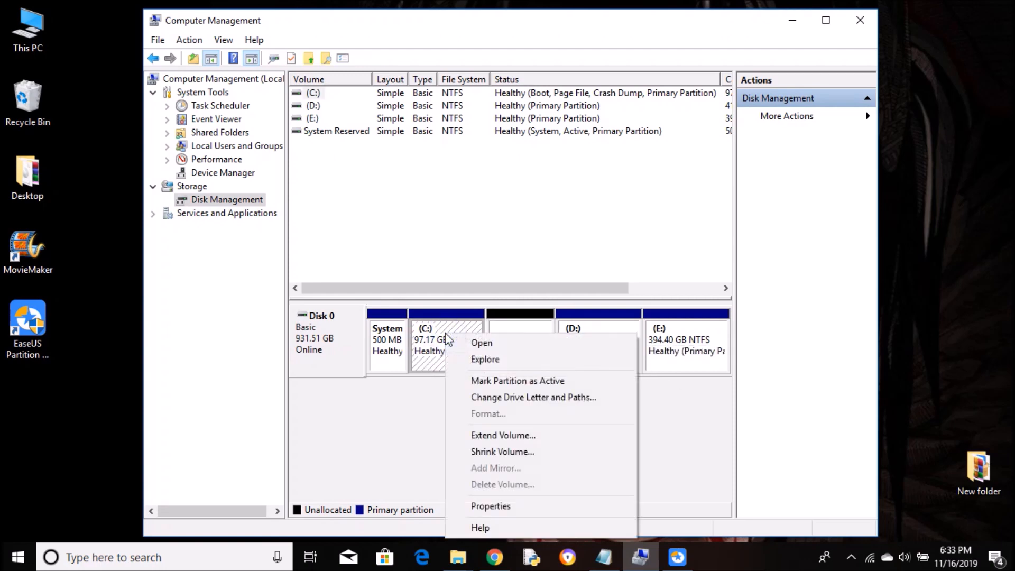
- Extend C: by the 30000 MB of unallocated space, growing it to 126.46 GB
{"action": "left_click", "coordinate": [509, 435]}
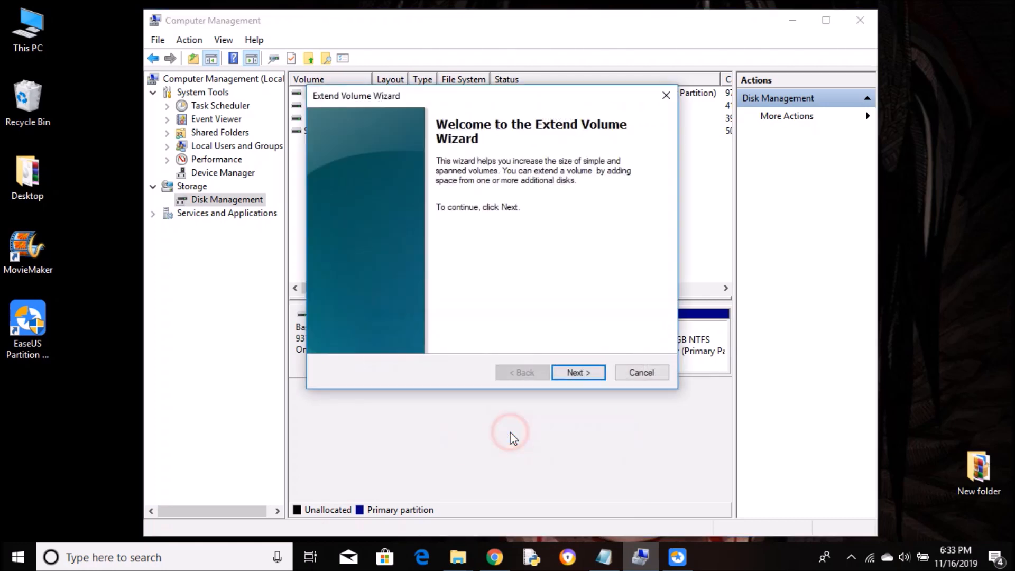
{"action": "left_click", "coordinate": [575, 372]}
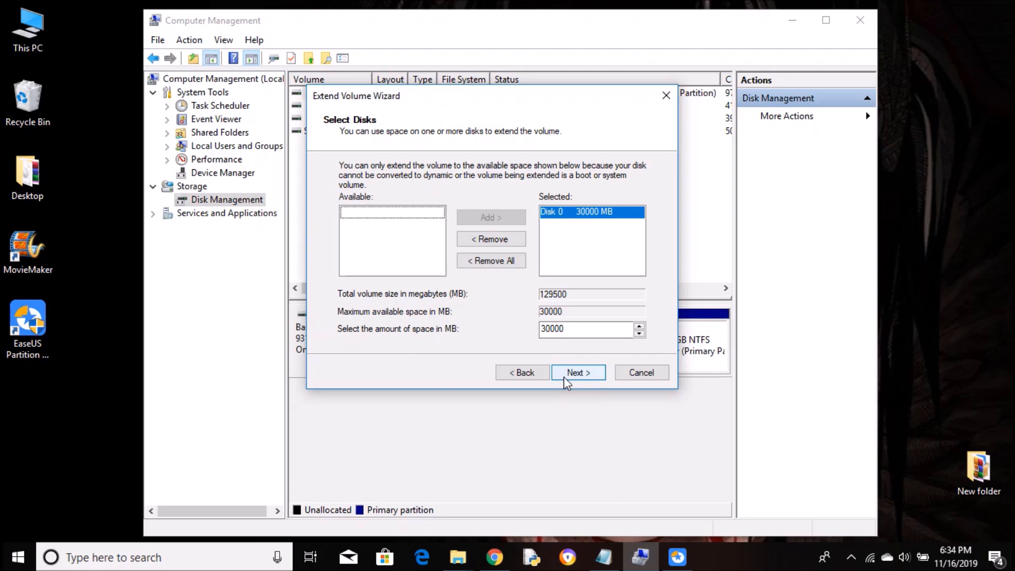
{"action": "left_click", "coordinate": [590, 372]}
{"action": "left_click", "coordinate": [596, 376]}
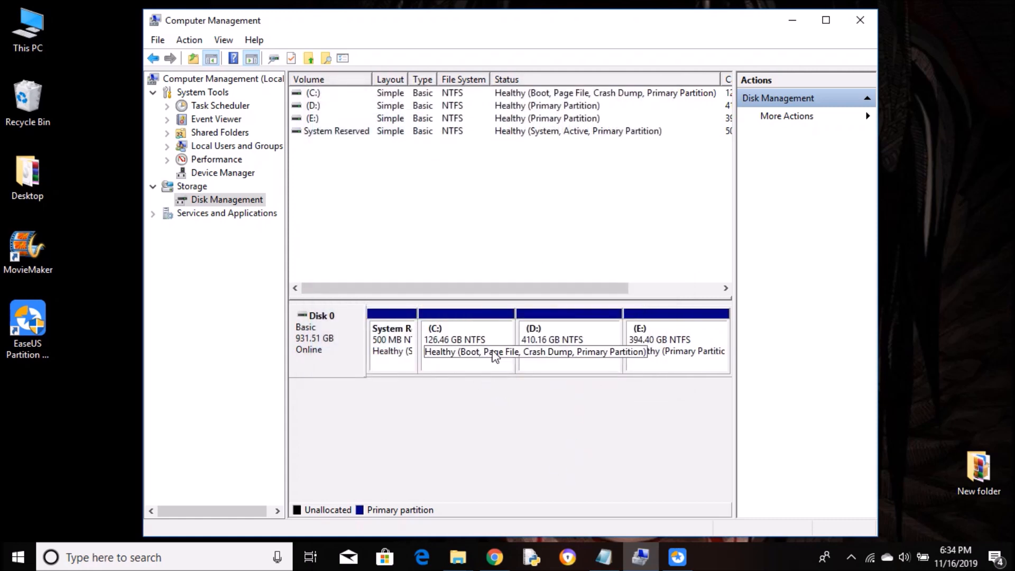
- Reopen This PC and verify Local Disk (C:) shows 36.6 GB free of 126 GB
{"action": "double_click", "coordinate": [28, 32]}
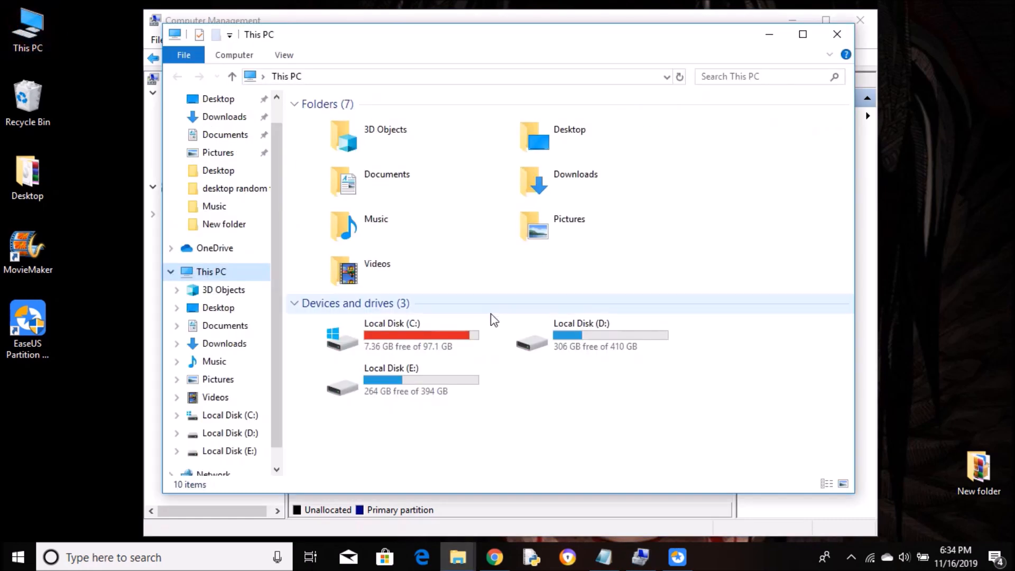
{"action": "left_click", "coordinate": [852, 33]}
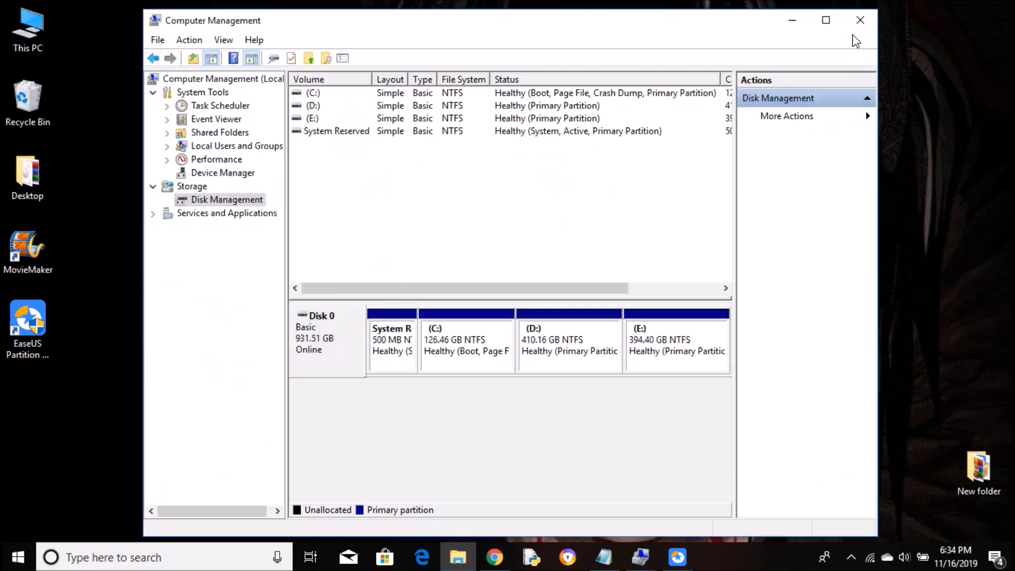
{"action": "left_click", "coordinate": [35, 47]}
{"action": "double_click", "coordinate": [35, 47]}
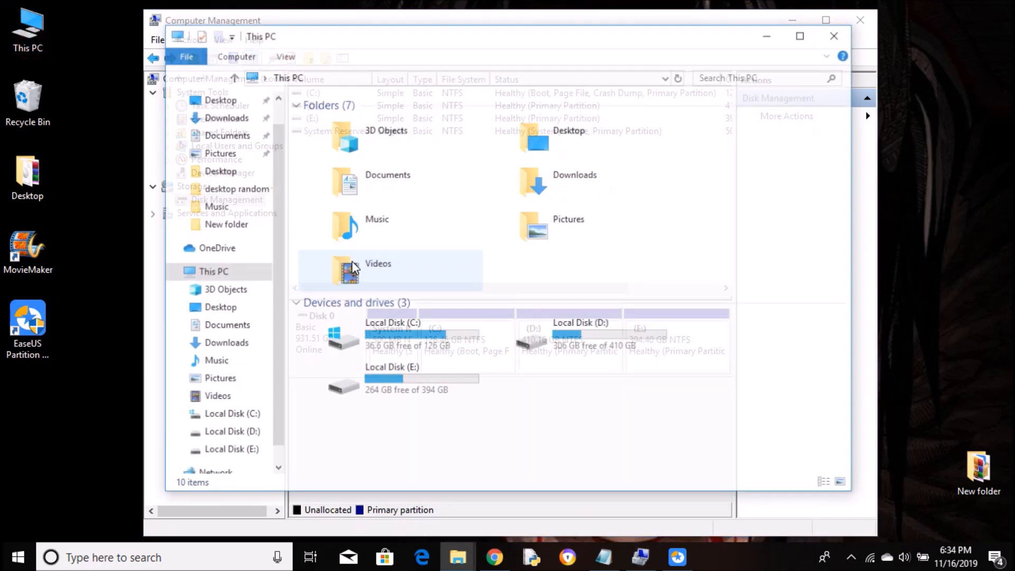
{"action": "left_click", "coordinate": [443, 357]}
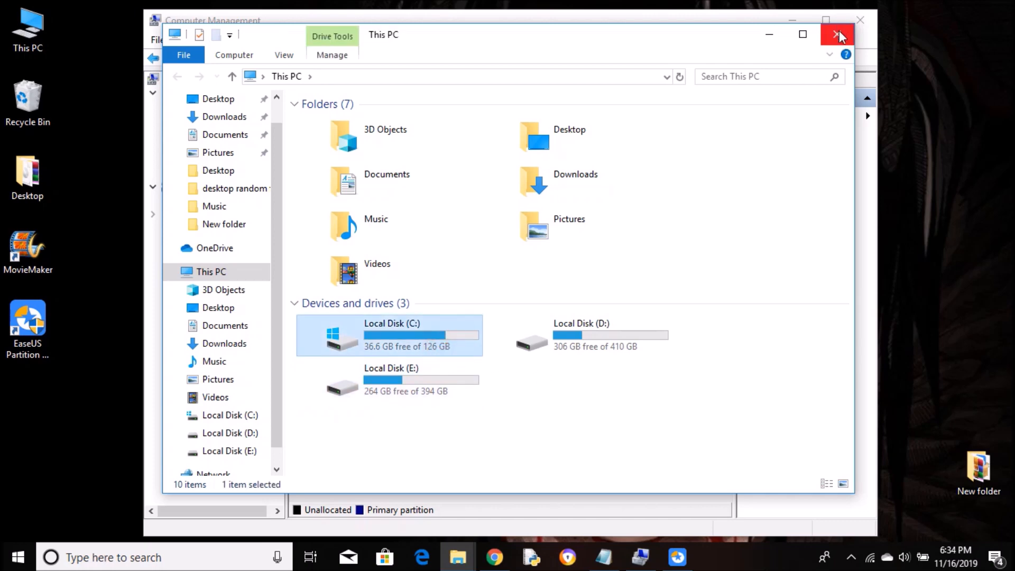